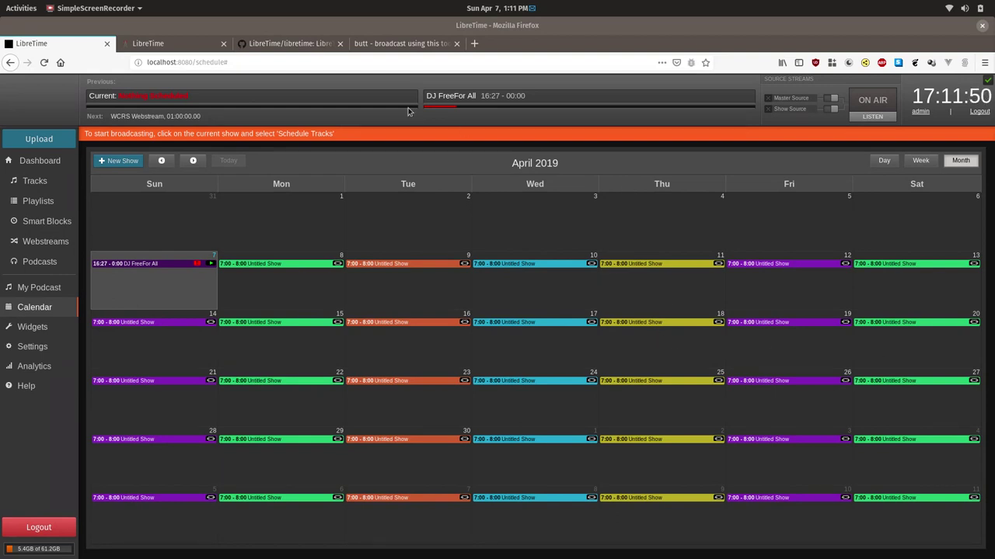
- View the butt project page in Firefox, then bring the butt window forward
{"action": "left_click", "coordinate": [401, 45]}
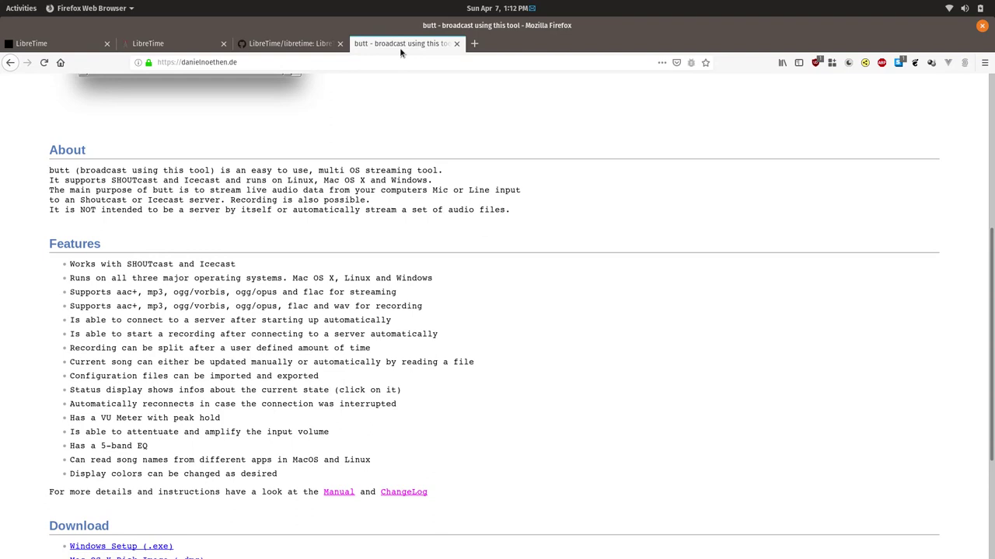
{"action": "key", "text": "alt+Tab"}
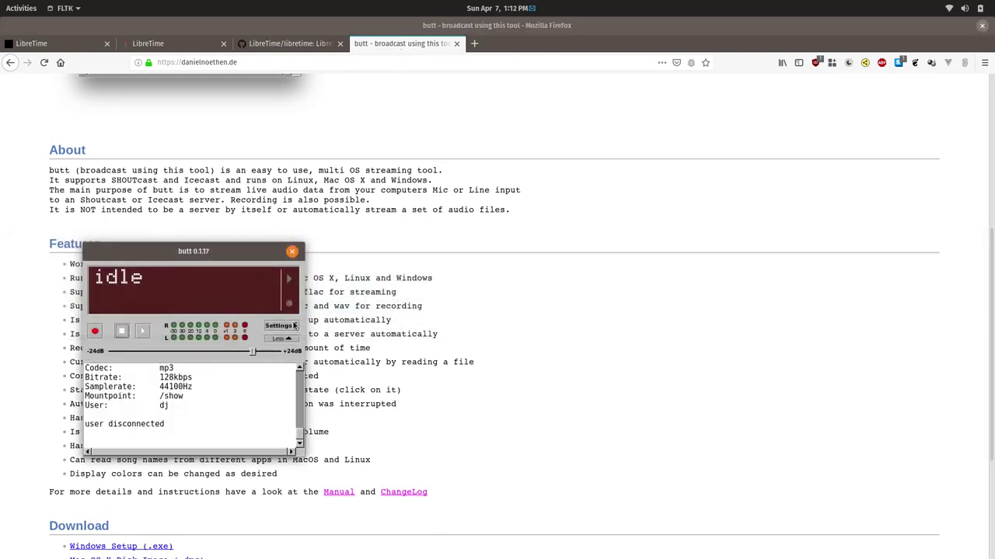
- Inspect the LibreTime server entry (localhost port 8002, /show) in butt's Main settings without changing it
{"action": "left_click", "coordinate": [284, 325]}
{"action": "left_click", "coordinate": [287, 324]}
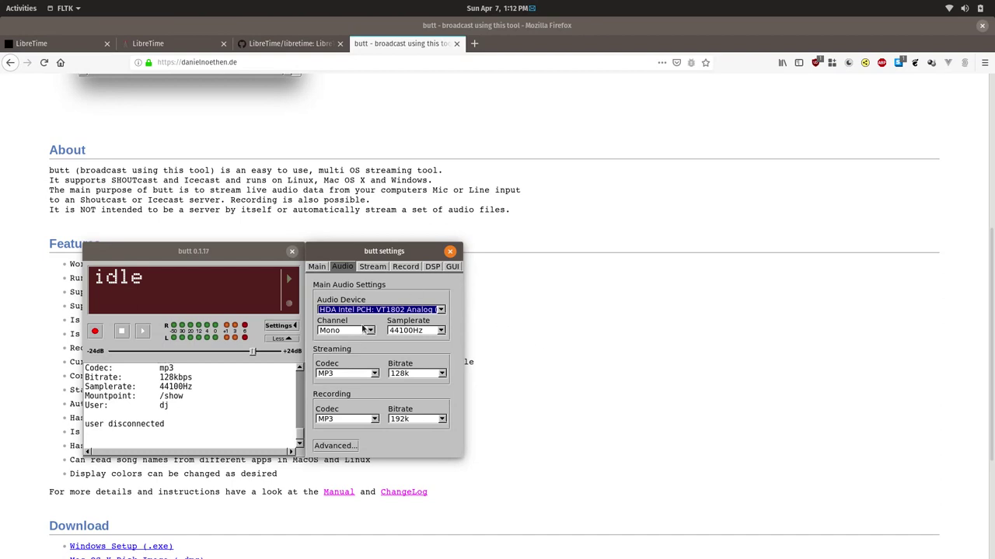
{"action": "left_click", "coordinate": [317, 267]}
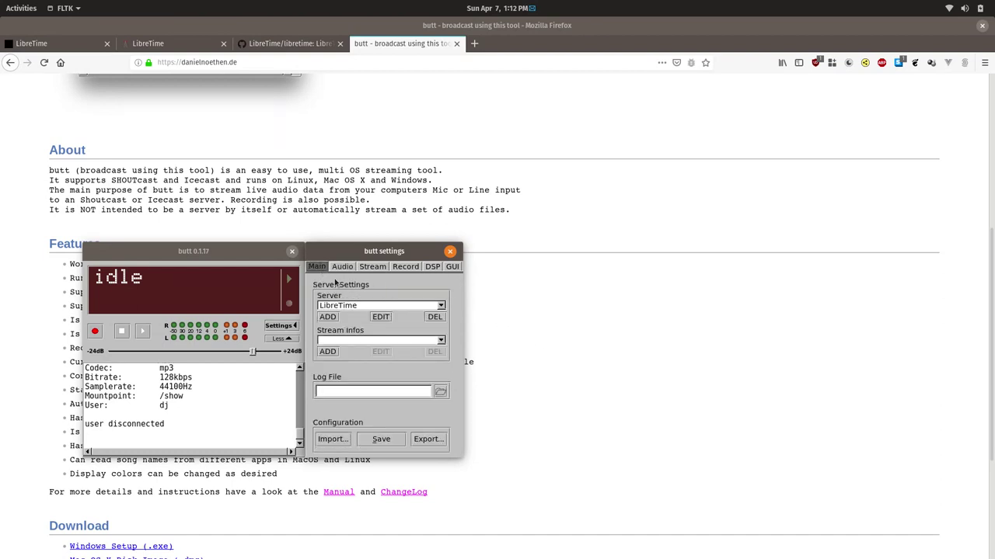
{"action": "left_click", "coordinate": [380, 317]}
{"action": "left_click_drag", "start_coordinate": [418, 250], "coordinate": [577, 247]}
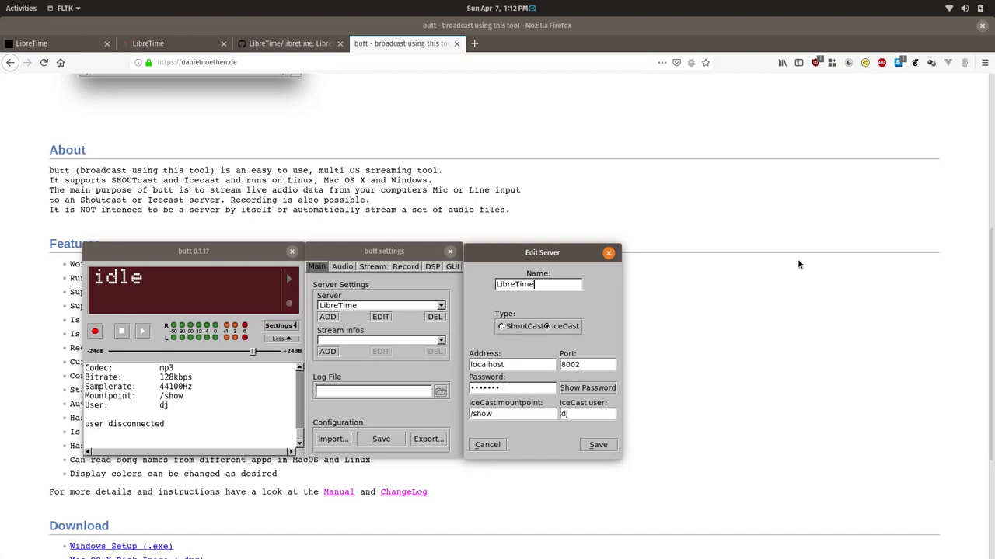
{"action": "left_click", "coordinate": [609, 253]}
- Delete the old LibreTime server and start a new IceCast entry with address localhost and its password
{"action": "left_click", "coordinate": [435, 317]}
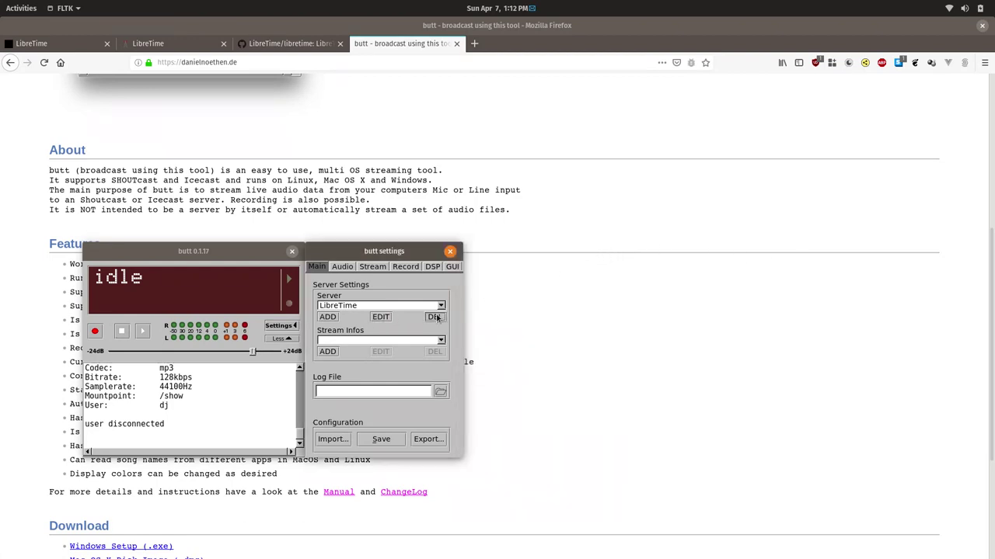
{"action": "left_click", "coordinate": [328, 317]}
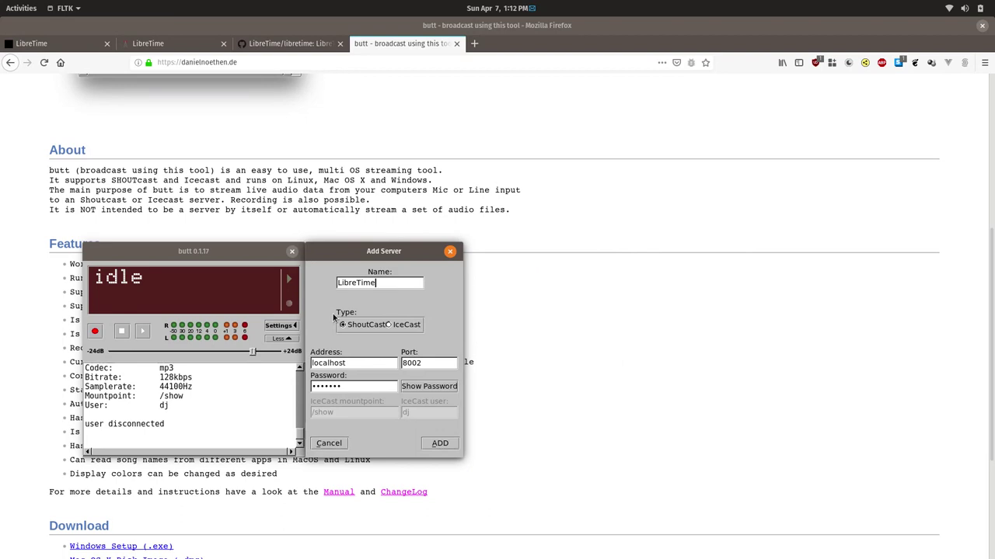
{"action": "left_click", "coordinate": [388, 326]}
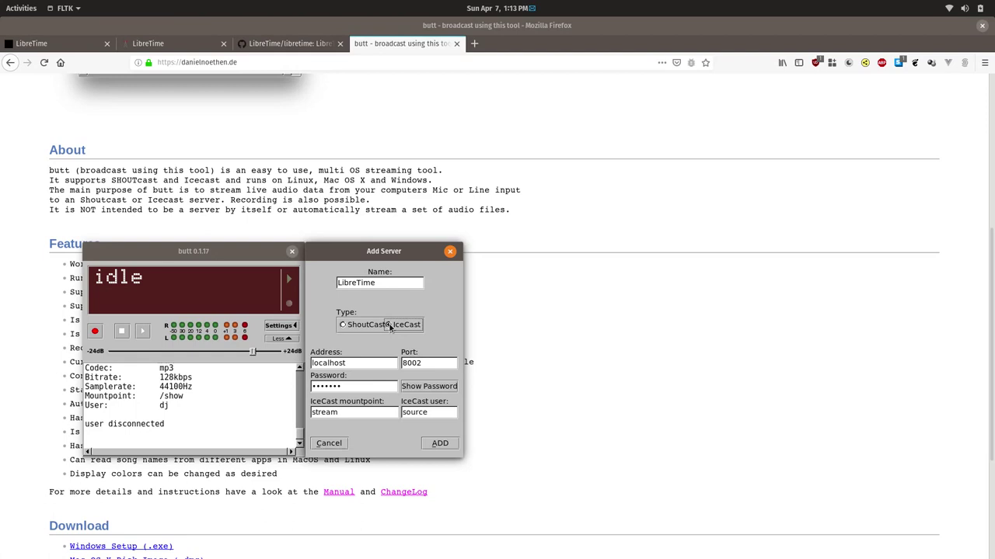
{"action": "double_click", "coordinate": [358, 363]}
{"action": "type", "text": "localhost"}
{"action": "double_click", "coordinate": [381, 387]}
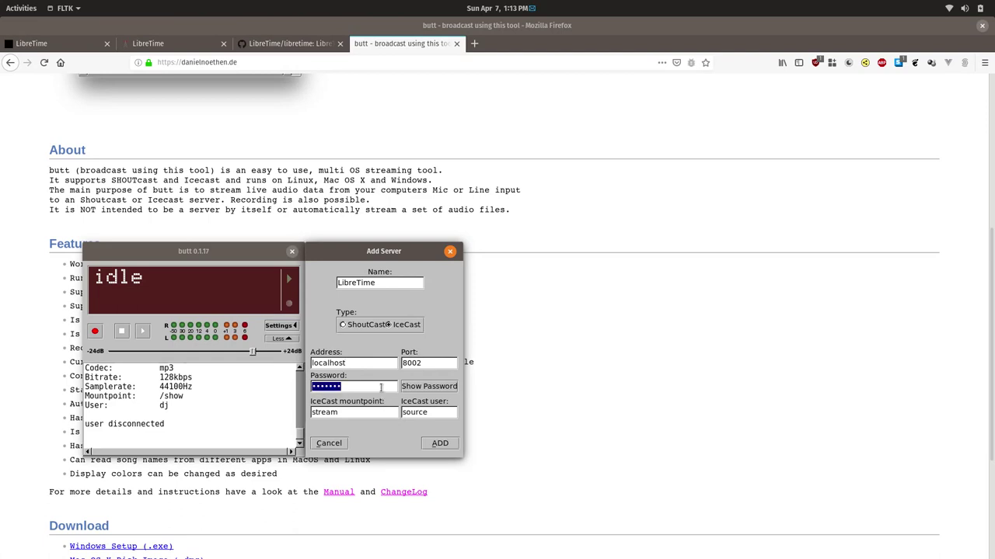
{"action": "type", "text": "hackme1"}
- Set mountpoint /show and user dj, and save the new server
{"action": "left_click", "coordinate": [357, 414]}
{"action": "key", "text": "BackSpace"}
{"action": "key", "text": "BackSpace"}
{"action": "key", "text": "BackSpace"}
{"action": "key", "text": "BackSpace"}
{"action": "key", "text": "BackSpace"}
{"action": "key", "text": "BackSpace"}
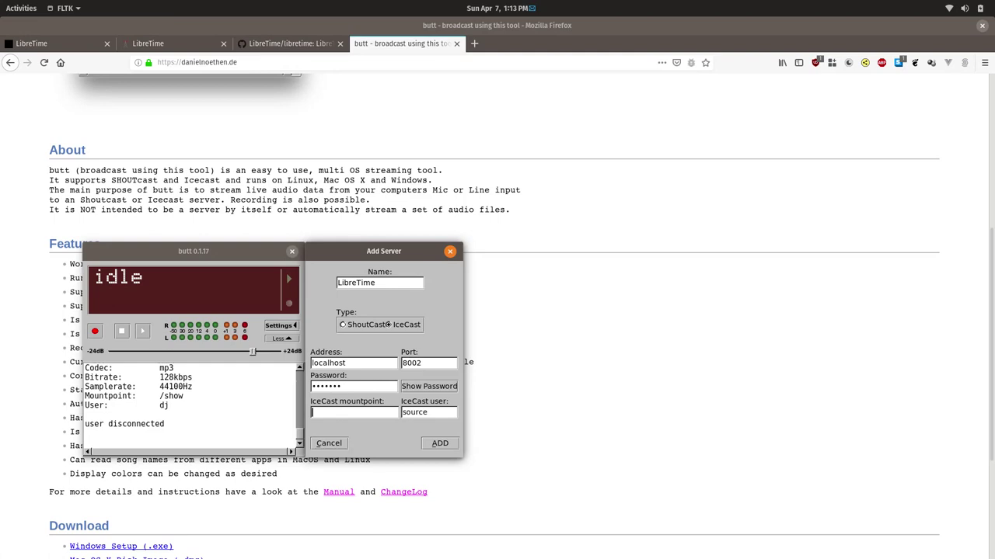
{"action": "type", "text": "/show"}
{"action": "key", "text": "Tab"}
{"action": "type", "text": "dj"}
{"action": "left_click", "coordinate": [436, 442]}
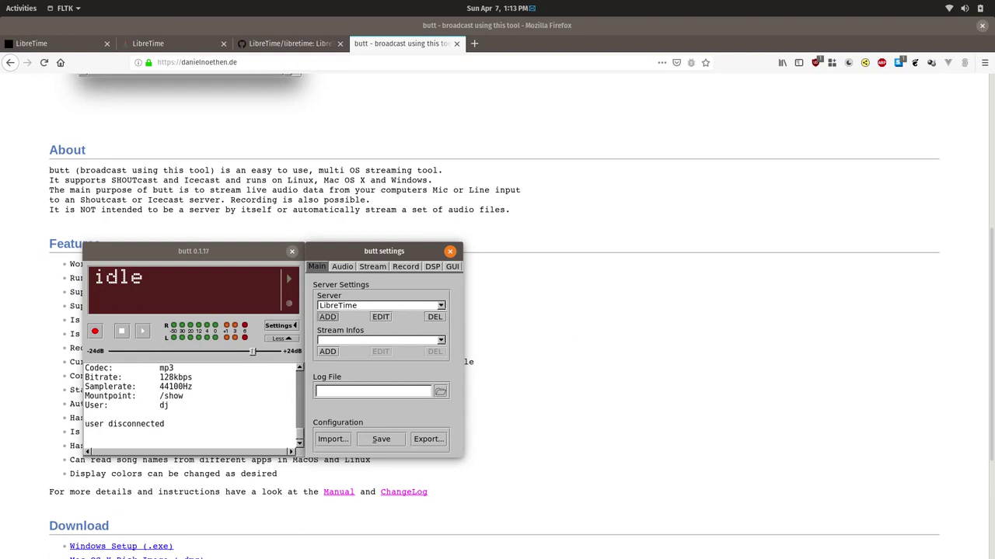
- In Audio settings, try the Blue Snowball microphone in Mono, then revert to HDA Intel PCH
{"action": "left_click", "coordinate": [343, 268]}
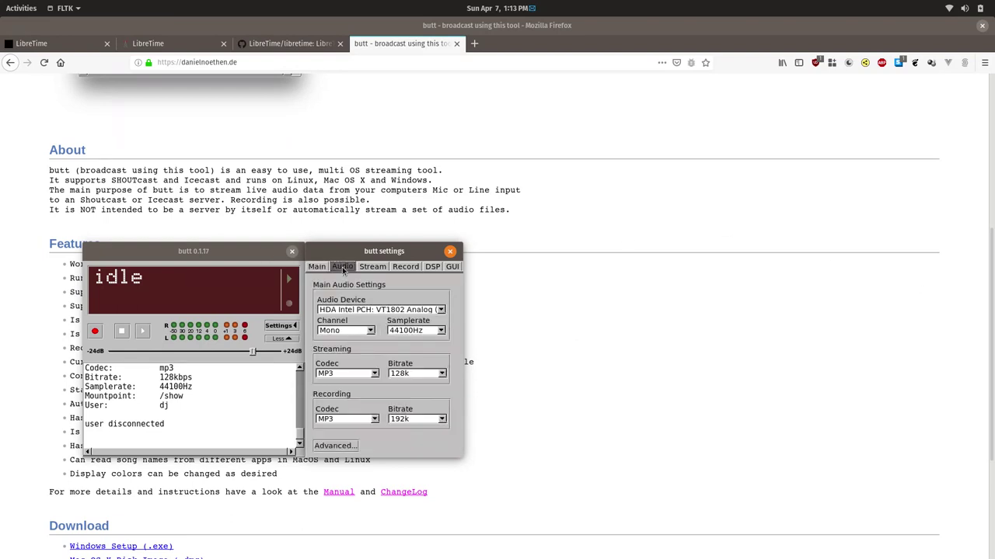
{"action": "left_click", "coordinate": [394, 310]}
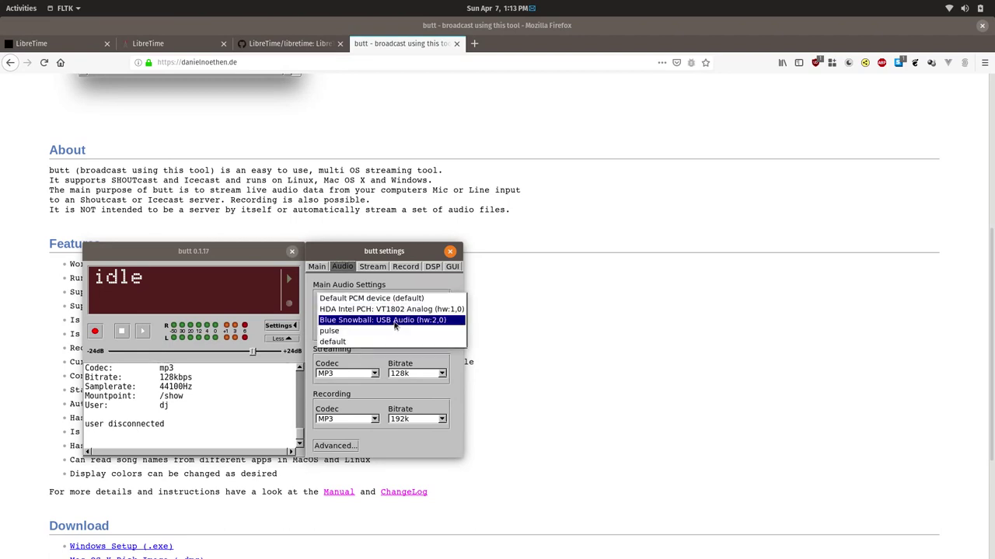
{"action": "left_click", "coordinate": [395, 321]}
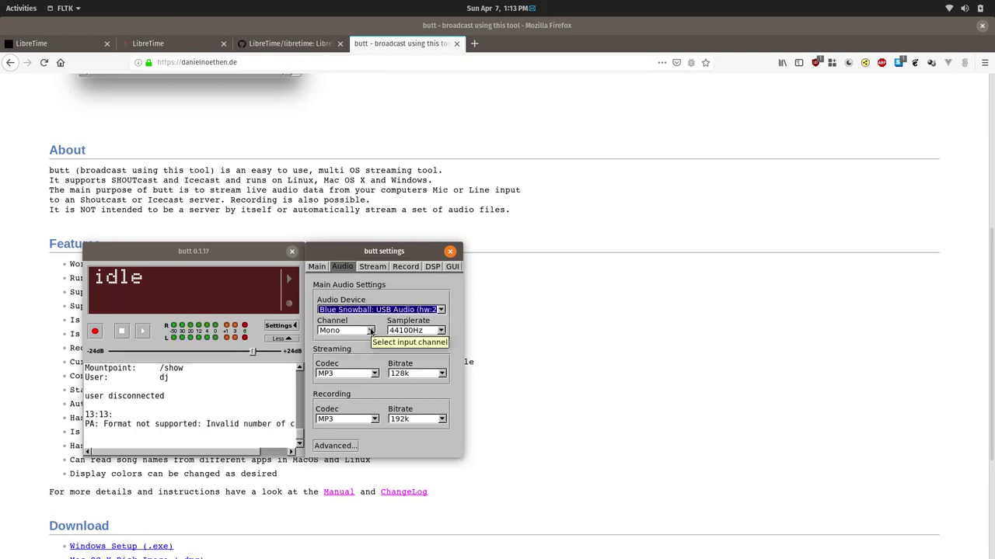
{"action": "left_click", "coordinate": [371, 332]}
{"action": "left_click", "coordinate": [374, 331]}
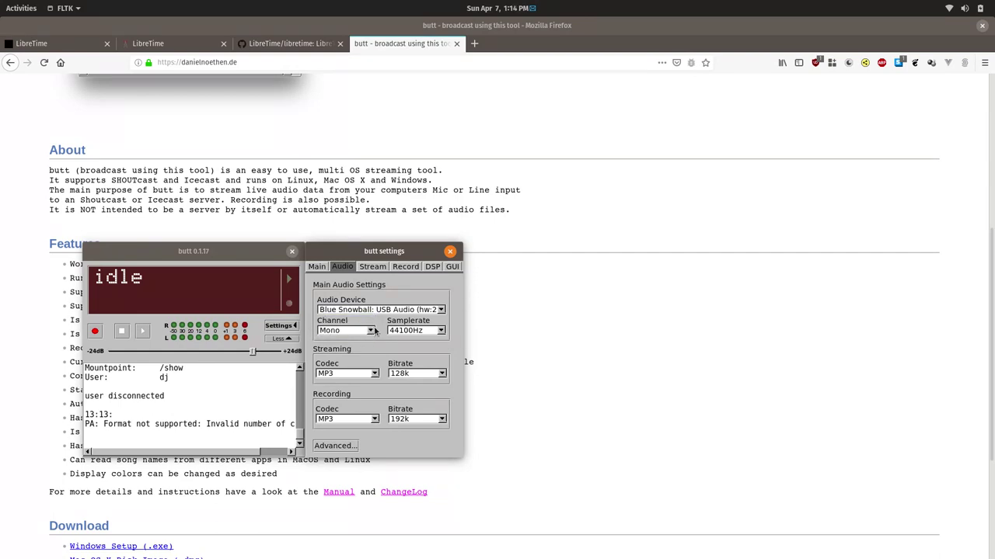
{"action": "left_click", "coordinate": [386, 311]}
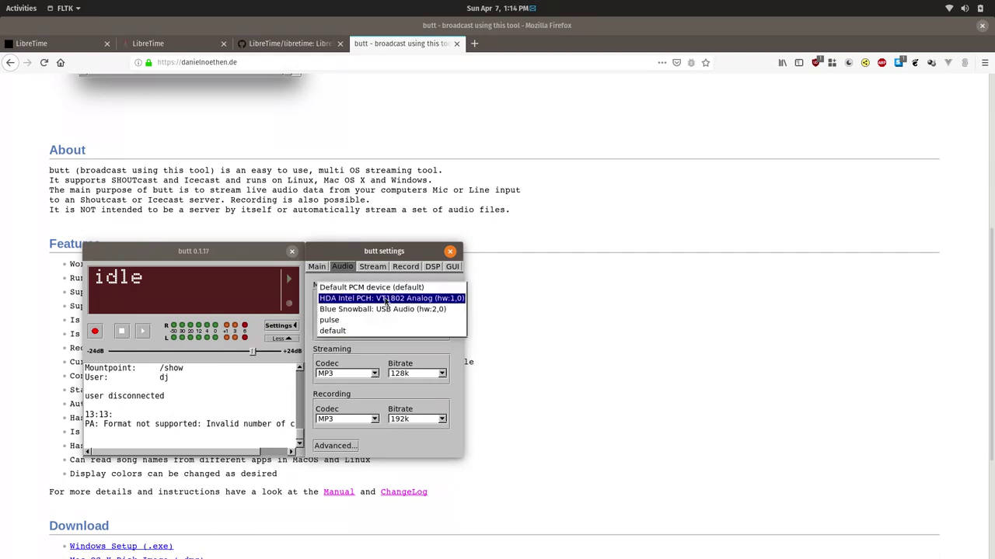
{"action": "left_click", "coordinate": [386, 301]}
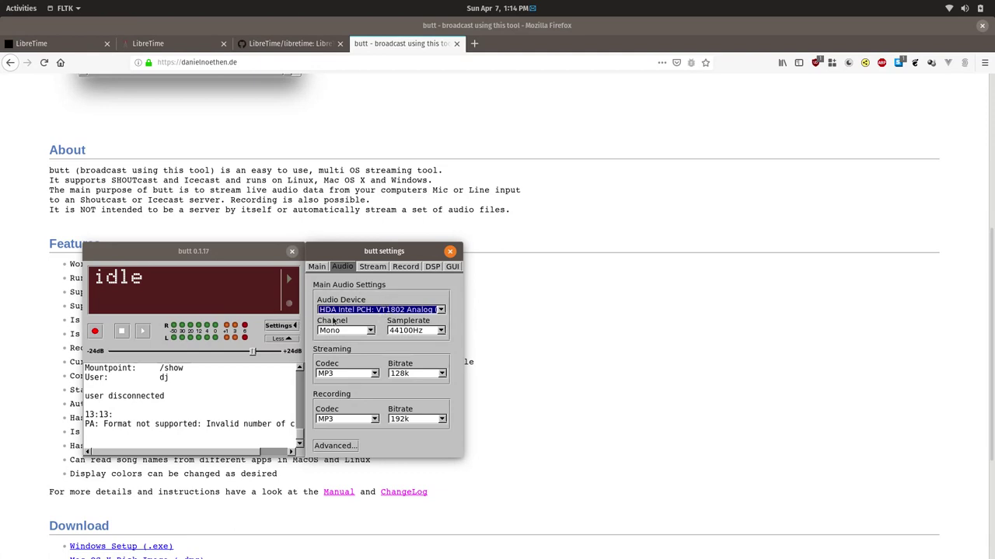
- Select HDA Intel PCH as the audio device and set the channel to Stereo
{"action": "left_click", "coordinate": [398, 315]}
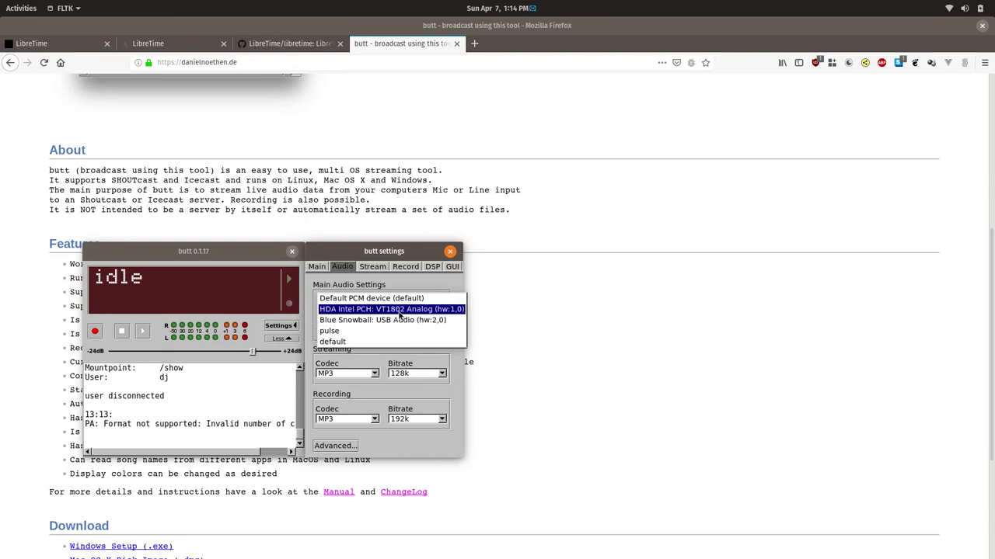
{"action": "left_click", "coordinate": [399, 311]}
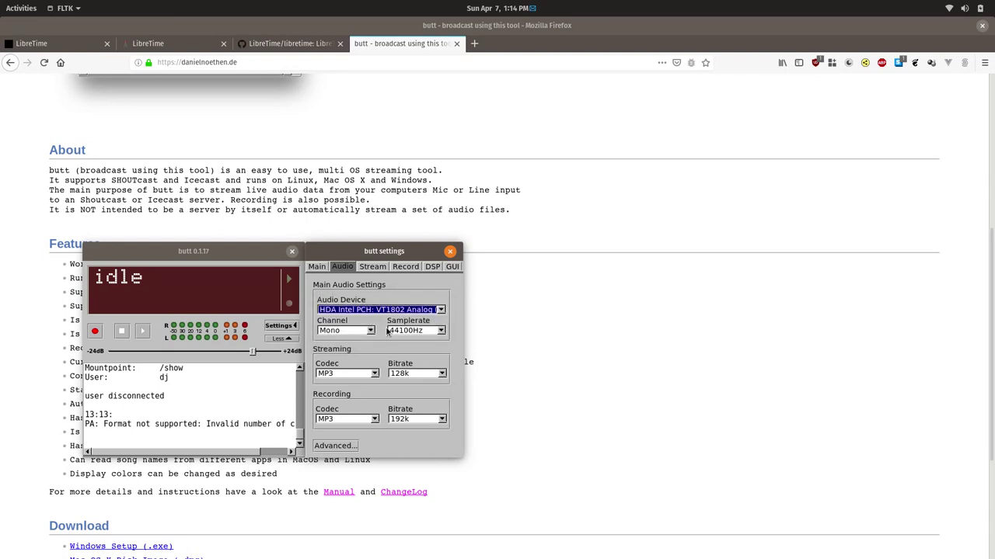
{"action": "left_click", "coordinate": [370, 331]}
{"action": "left_click", "coordinate": [368, 333]}
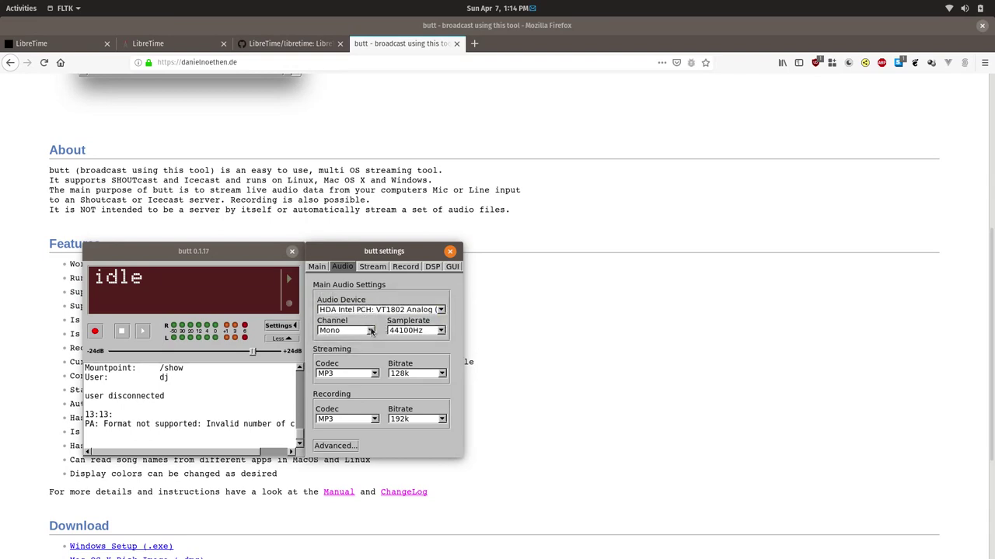
{"action": "left_click", "coordinate": [368, 332]}
{"action": "left_click", "coordinate": [364, 319]}
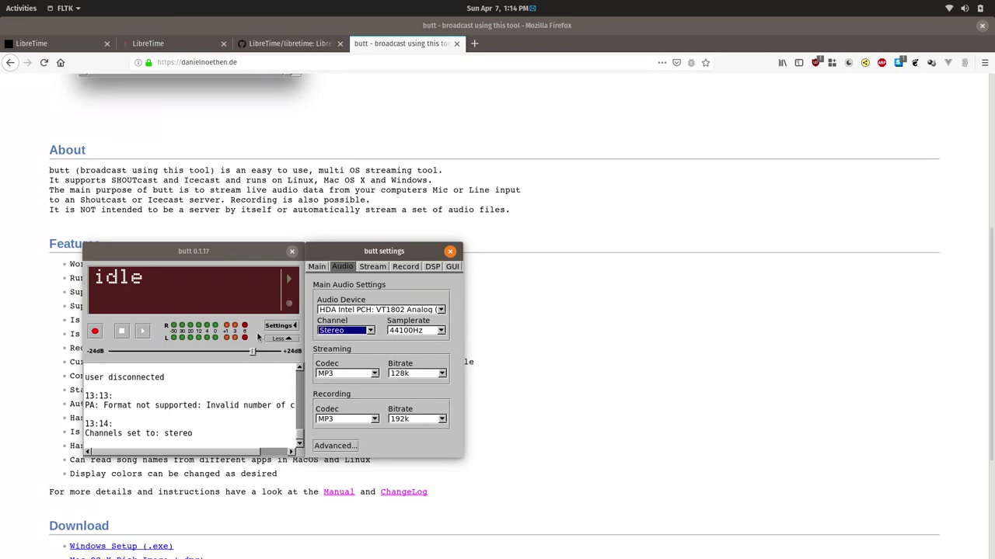
- Start streaming to LibreTime, display data sent, record to mp3, and view the Record settings
{"action": "left_click", "coordinate": [143, 330]}
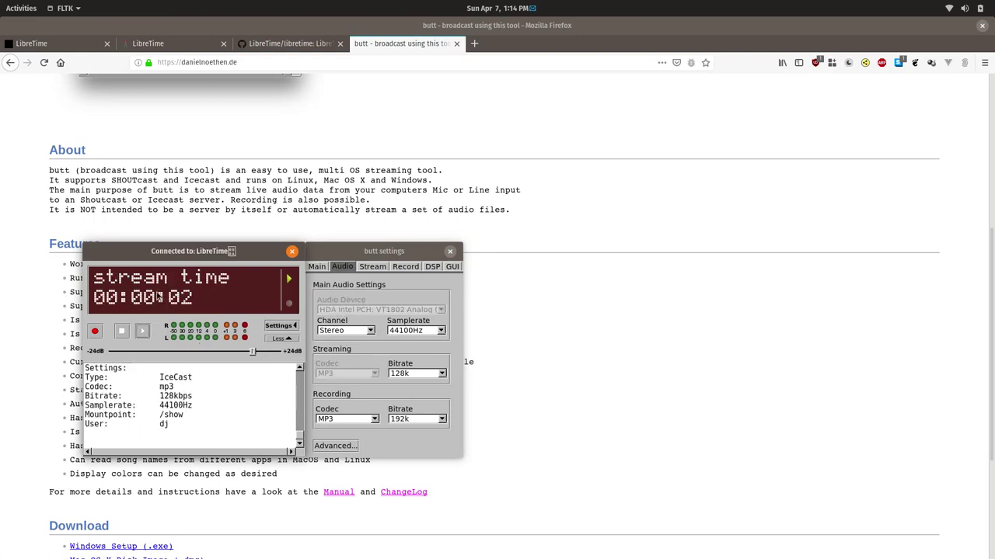
{"action": "left_click", "coordinate": [187, 299]}
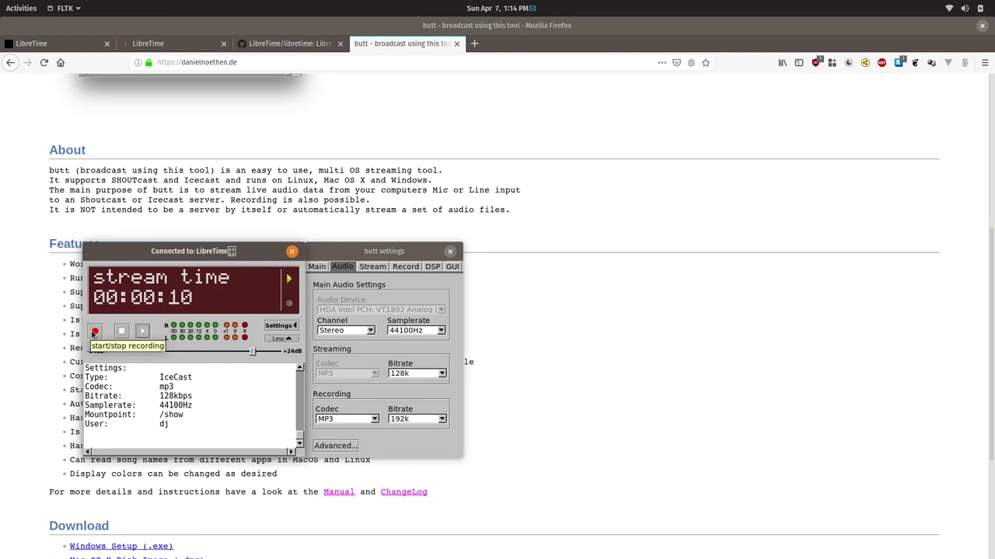
{"action": "left_click", "coordinate": [94, 332]}
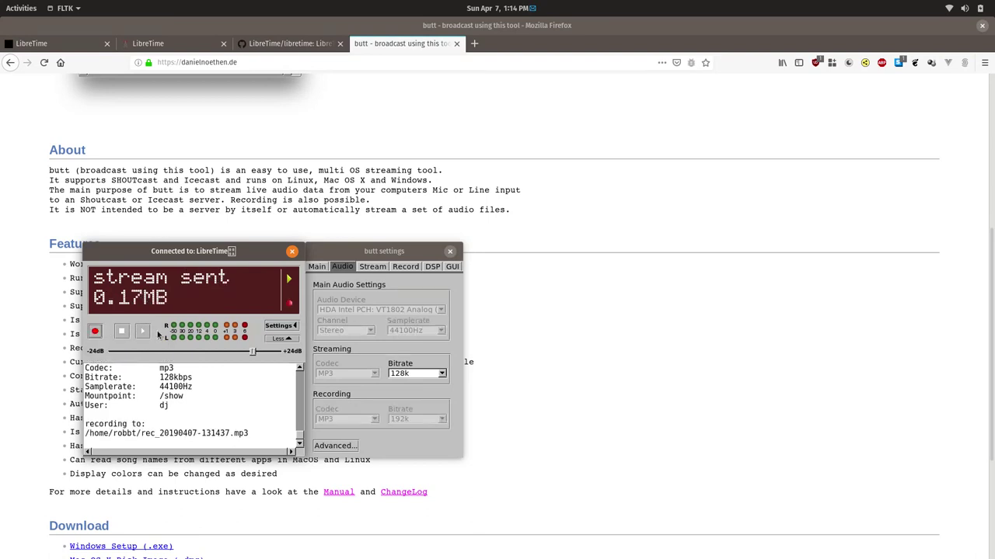
{"action": "left_click", "coordinate": [403, 269]}
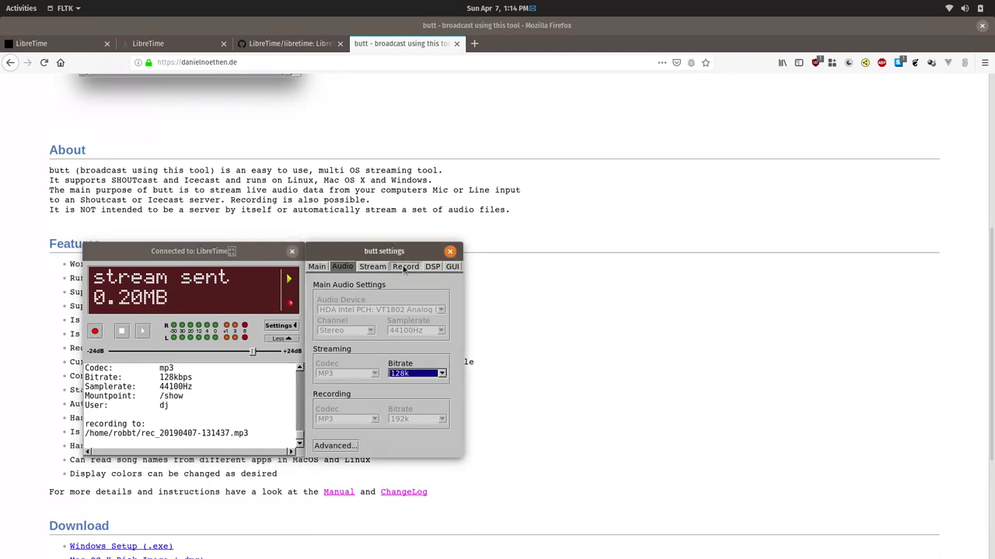
{"action": "left_click", "coordinate": [403, 268]}
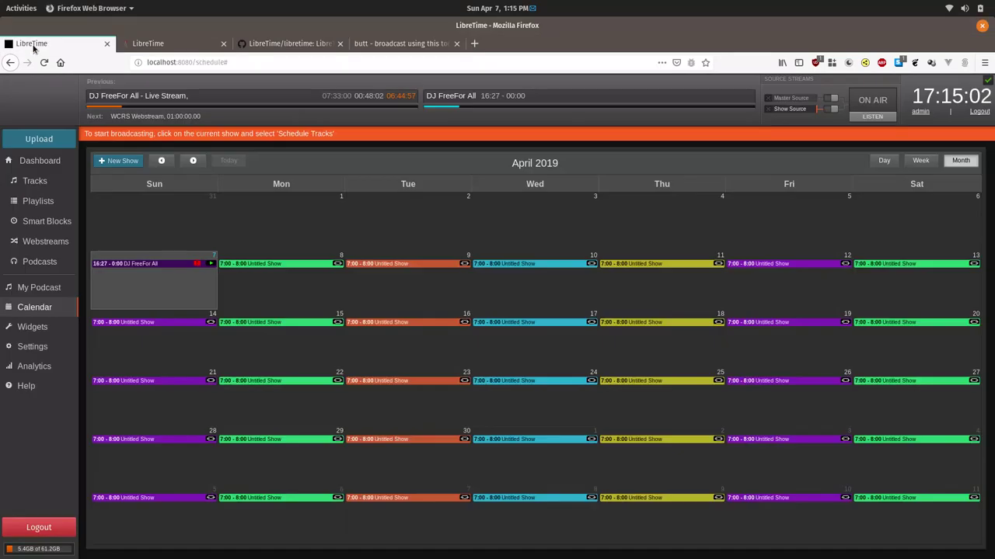
- In the LibreTime calendar, turn the Show Source stream on so the station goes ON AIR
{"action": "left_click", "coordinate": [29, 43]}
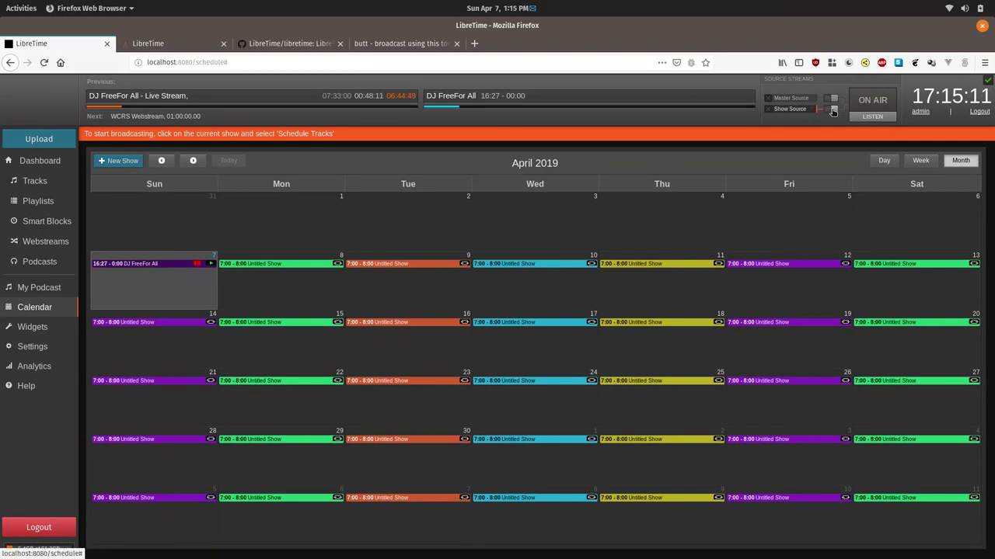
{"action": "left_click", "coordinate": [833, 111]}
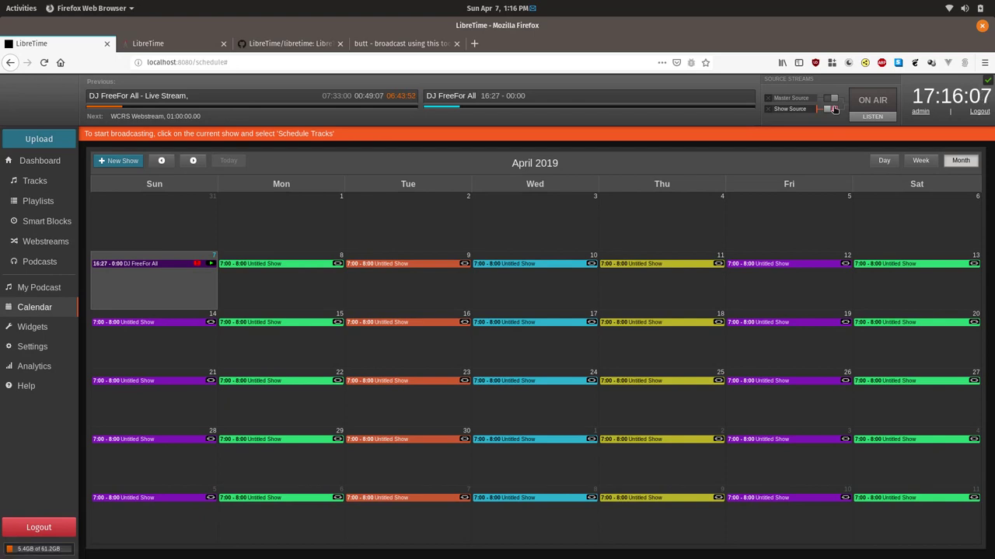
{"action": "left_click", "coordinate": [833, 109]}
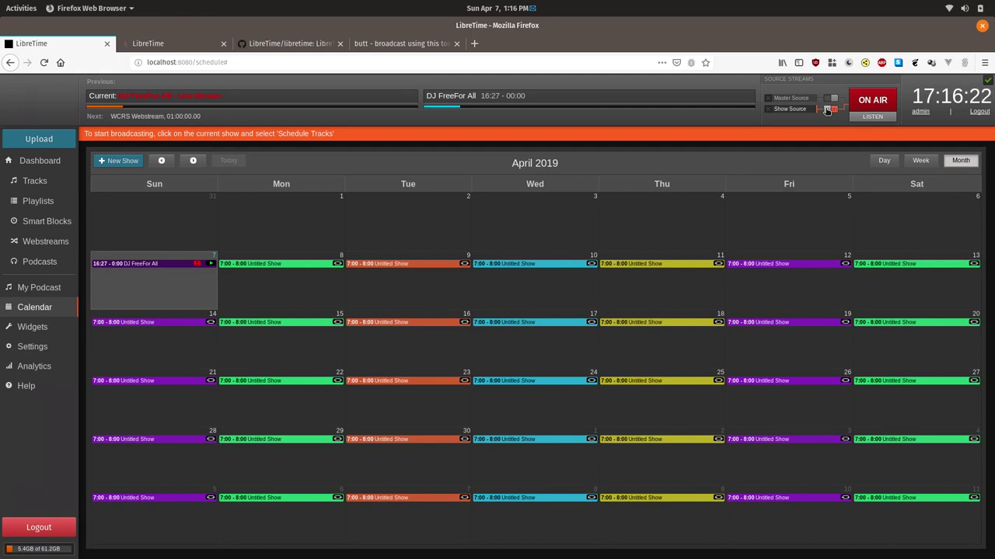
- Stop butt's recording and stream, then switch LibreTime's Show Source off
{"action": "key", "text": "alt+Tab"}
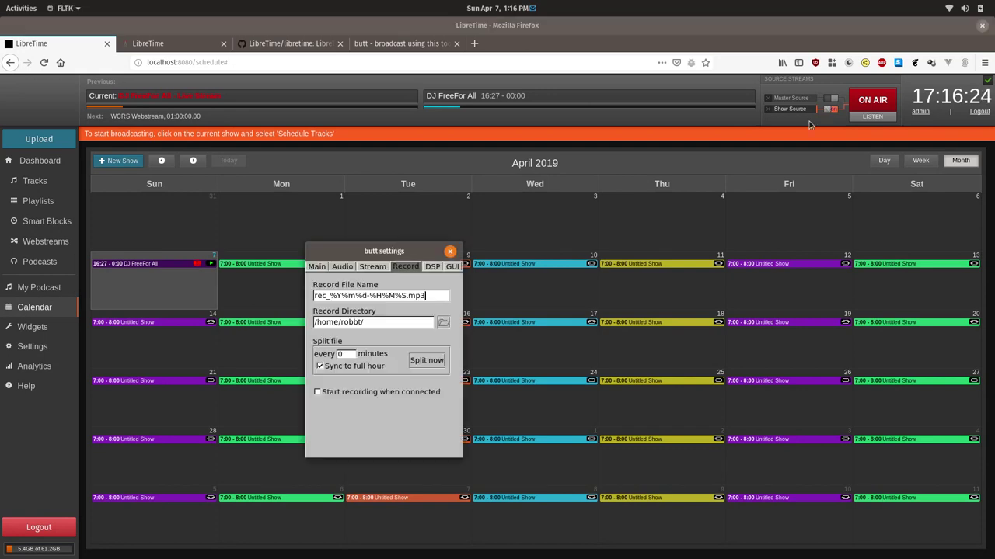
{"action": "key", "text": "alt+Tab"}
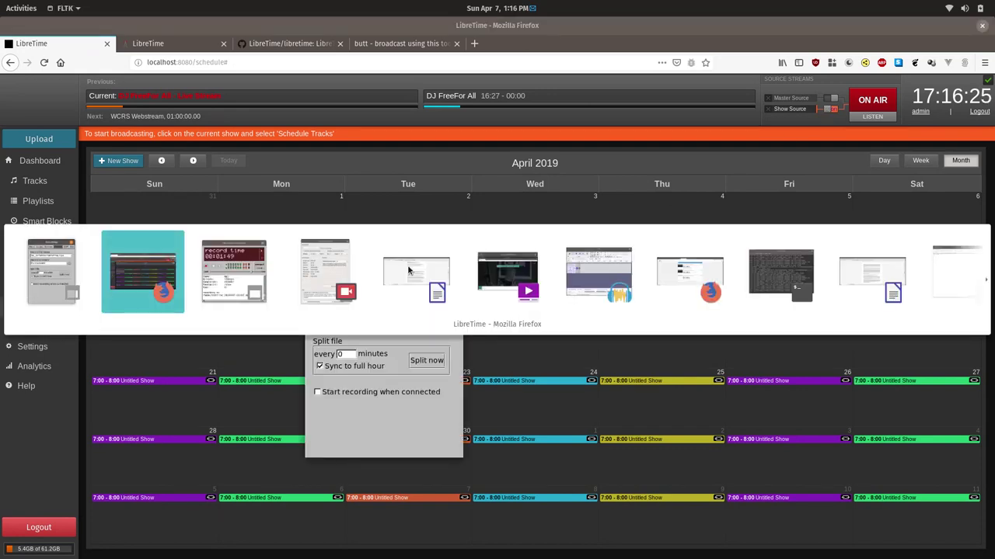
{"action": "left_click", "coordinate": [229, 291]}
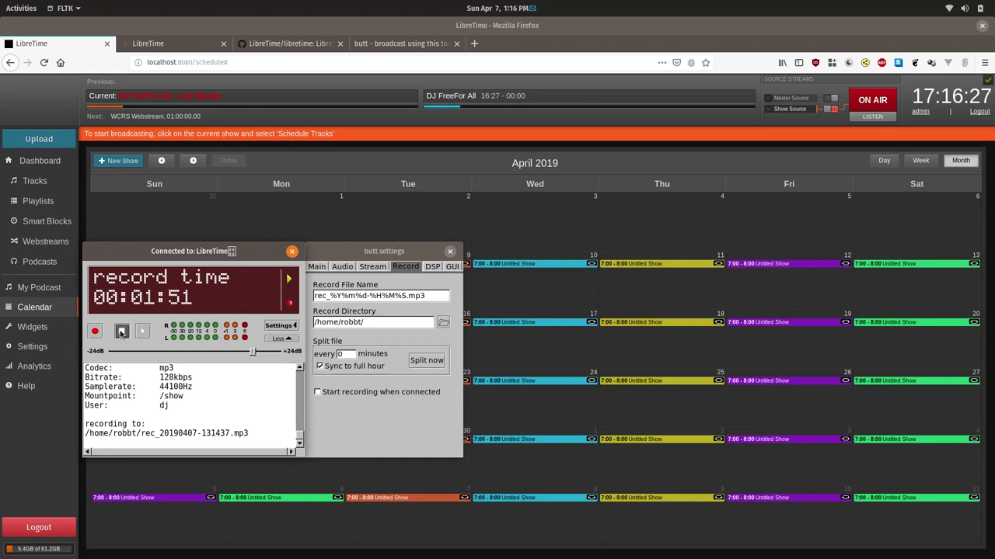
{"action": "left_click", "coordinate": [122, 332]}
{"action": "left_click", "coordinate": [156, 333]}
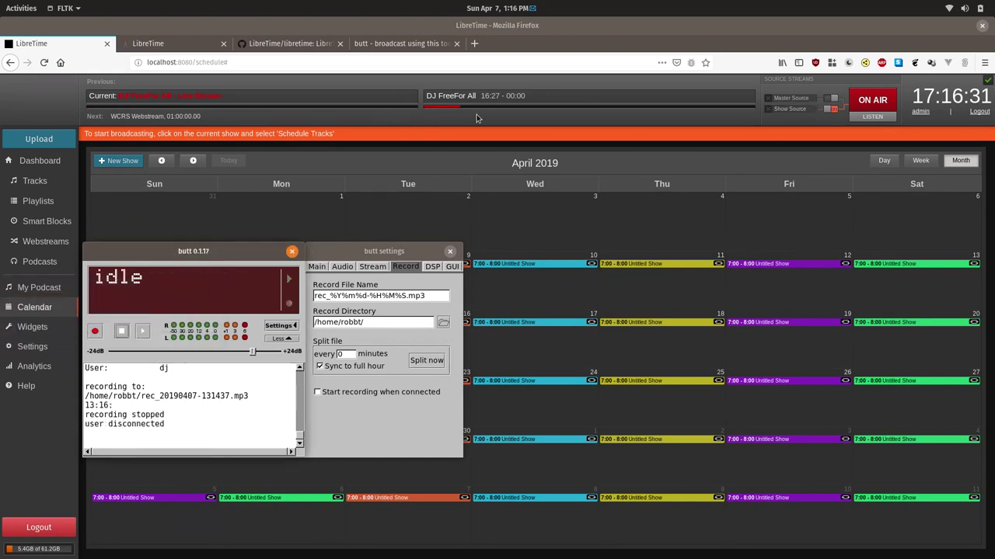
{"action": "left_click", "coordinate": [831, 111]}
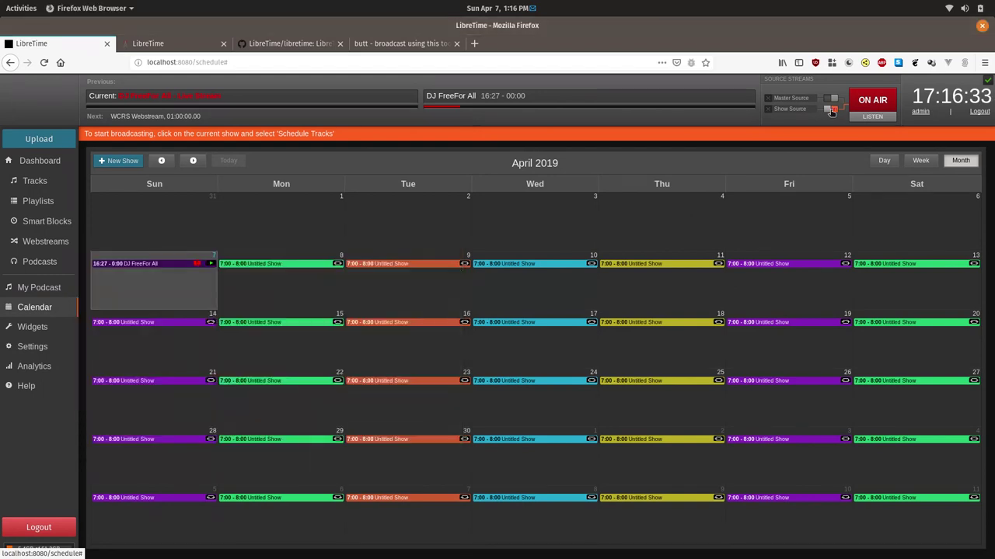
{"action": "left_click", "coordinate": [832, 111]}
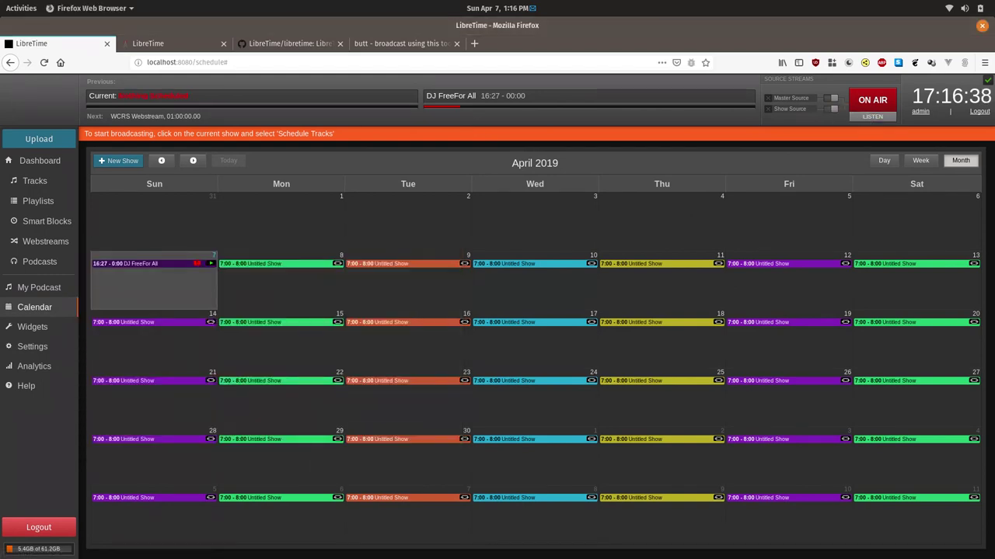
- Pass through the LibreTime forum tab to the LibreTime GitHub repository page
{"action": "left_click", "coordinate": [186, 47]}
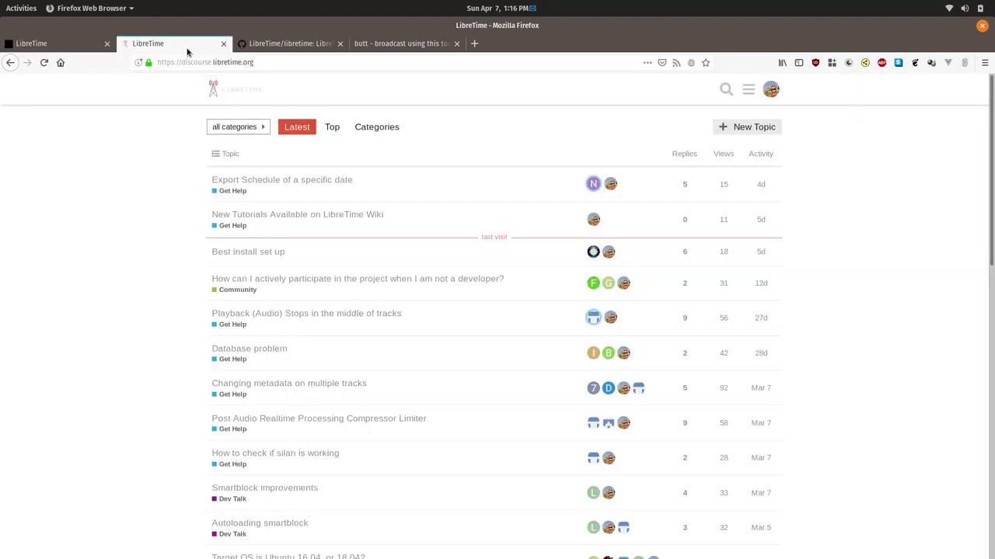
{"action": "left_click", "coordinate": [280, 48]}
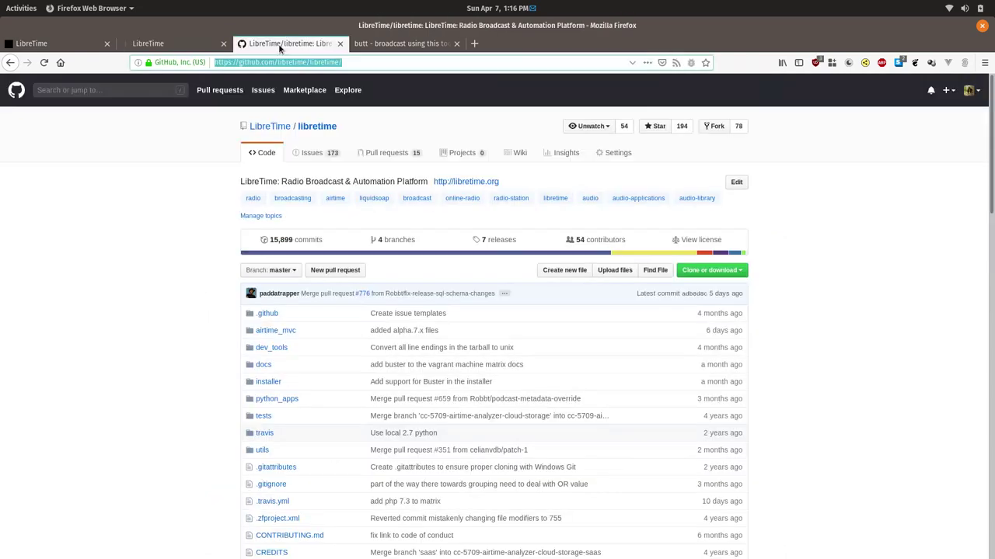